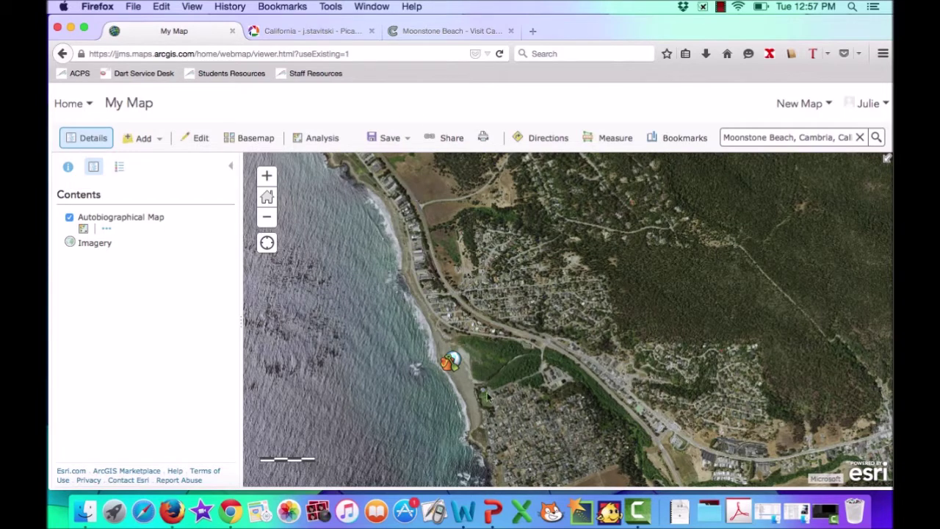
Preview the Moonstone Beach popup, then open that point's edit form in Edit mode.
{"action": "left_click", "coordinate": [451, 362]}
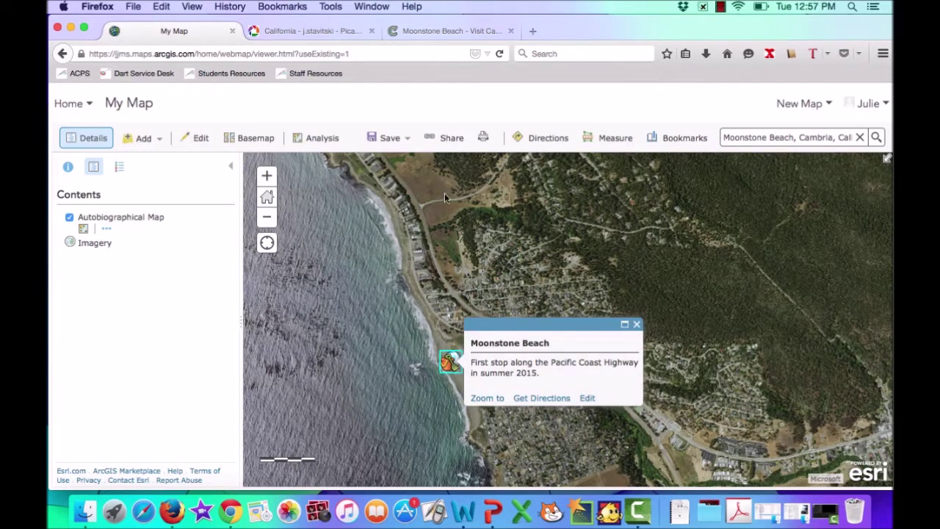
{"action": "left_click", "coordinate": [637, 325]}
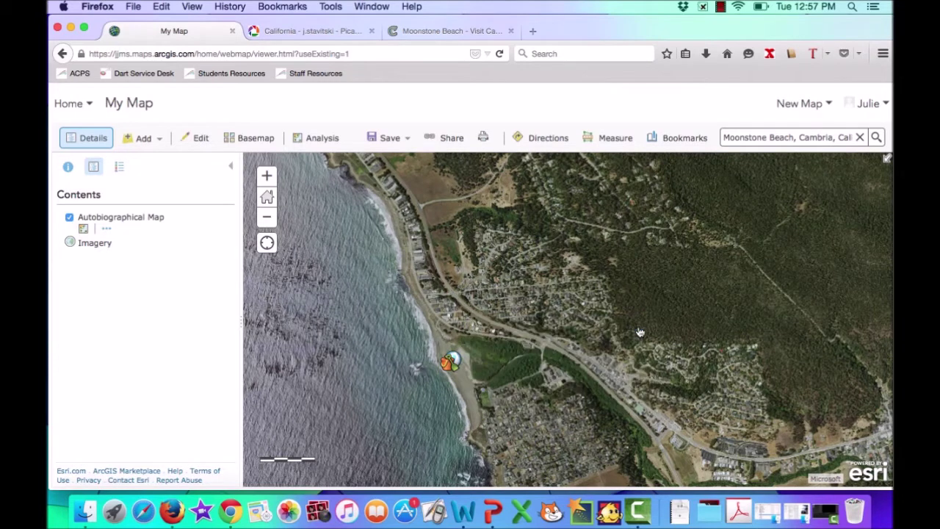
{"action": "left_click", "coordinate": [199, 137]}
{"action": "left_click", "coordinate": [451, 363]}
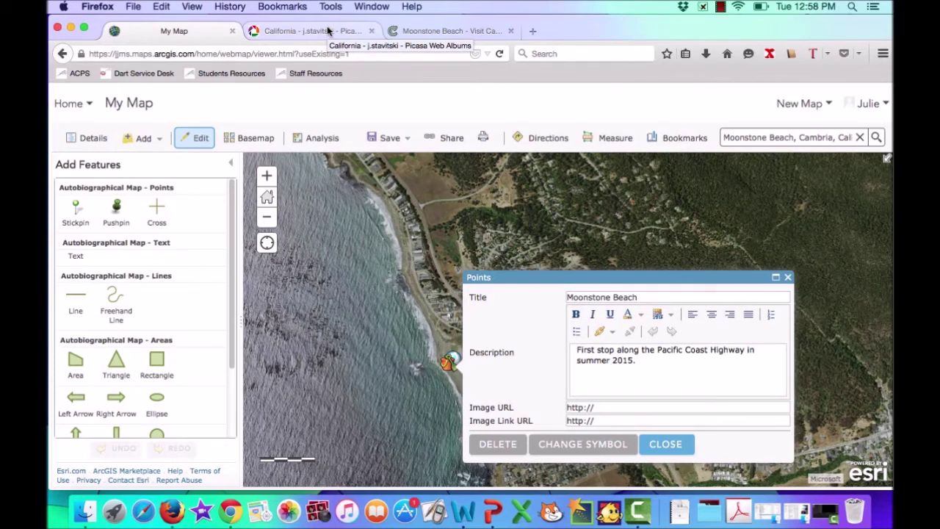
Open the sunset beach photo from the Picasa album as a standalone image.
{"action": "left_click", "coordinate": [269, 30]}
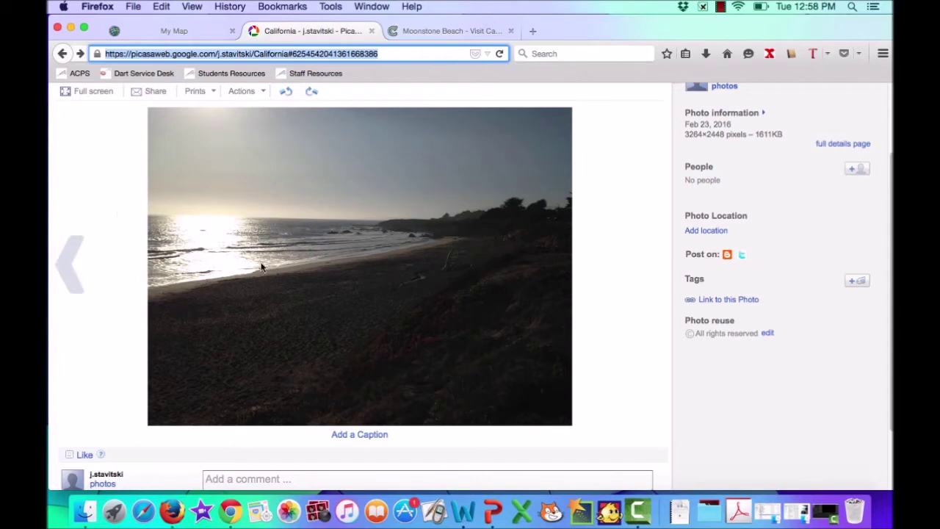
{"action": "mouse_move", "coordinate": [413, 270]}
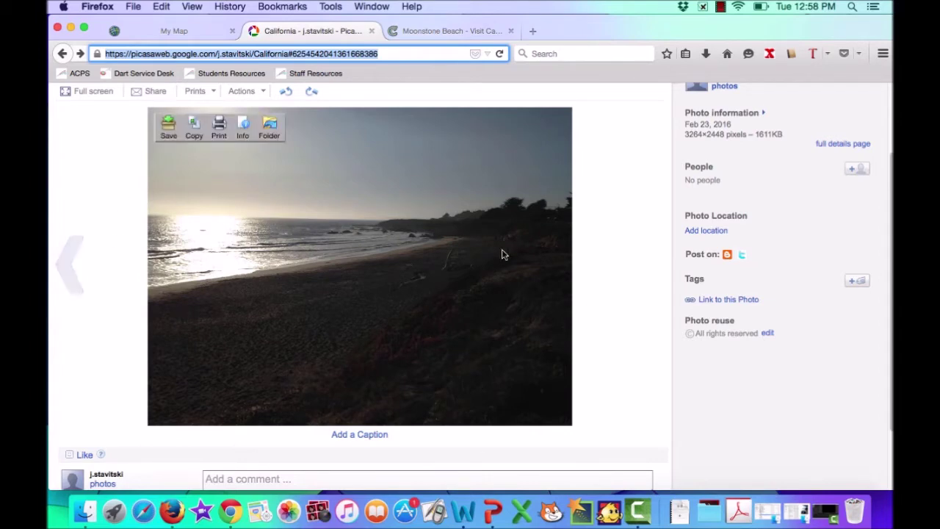
{"action": "scroll", "coordinate": [502, 254], "scroll_direction": "up", "scroll_amount": 1}
{"action": "right_click", "coordinate": [405, 246]}
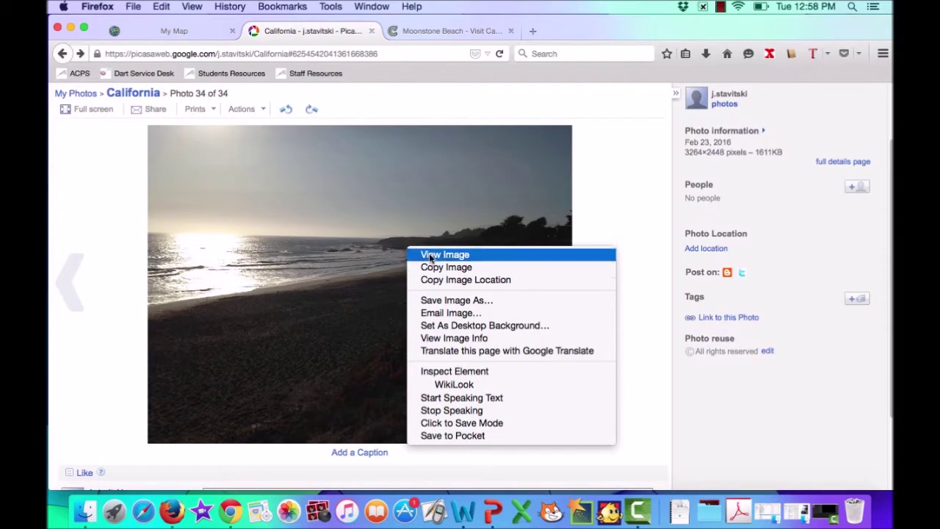
{"action": "left_click", "coordinate": [430, 257]}
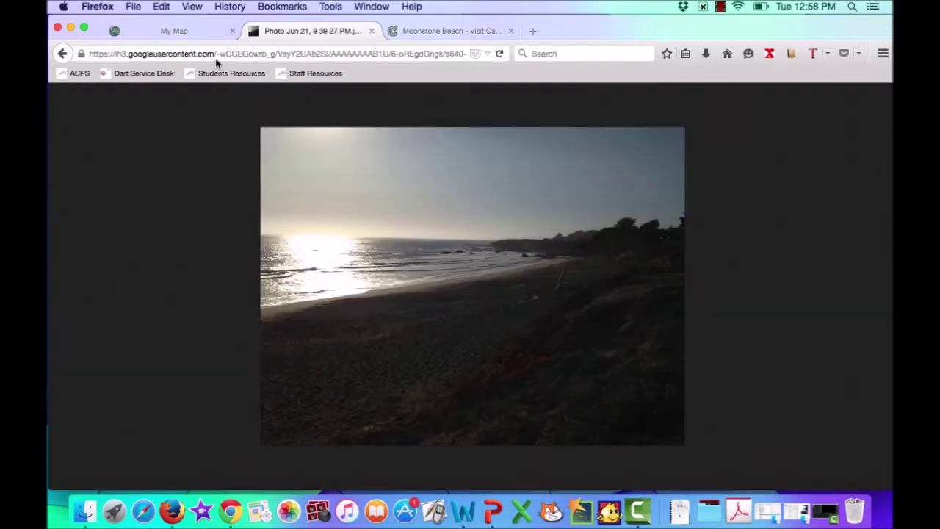
Copy the photo's direct image address from the address bar.
{"action": "left_click", "coordinate": [203, 58]}
{"action": "key", "text": "Right"}
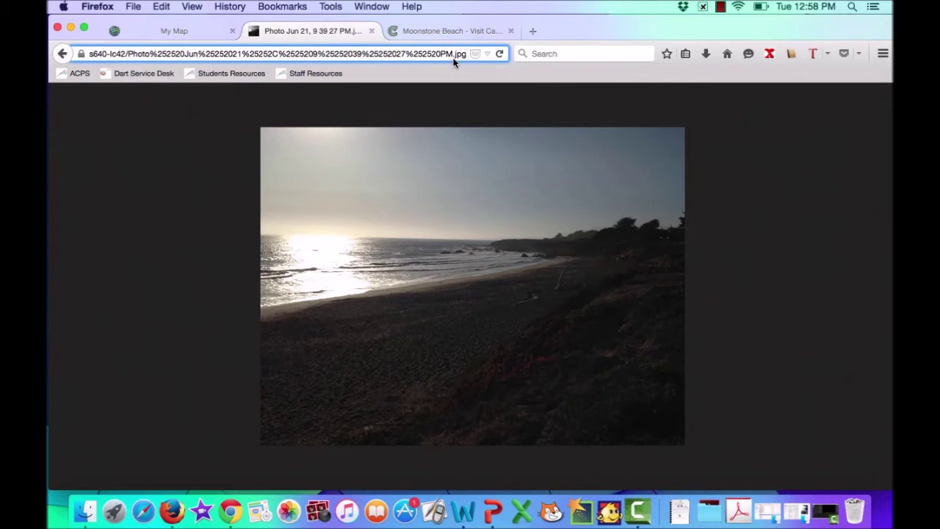
{"action": "double_click", "coordinate": [303, 54]}
{"action": "left_click_drag", "start_coordinate": [467, 54], "coordinate": [59, 25]}
{"action": "right_click", "coordinate": [230, 56]}
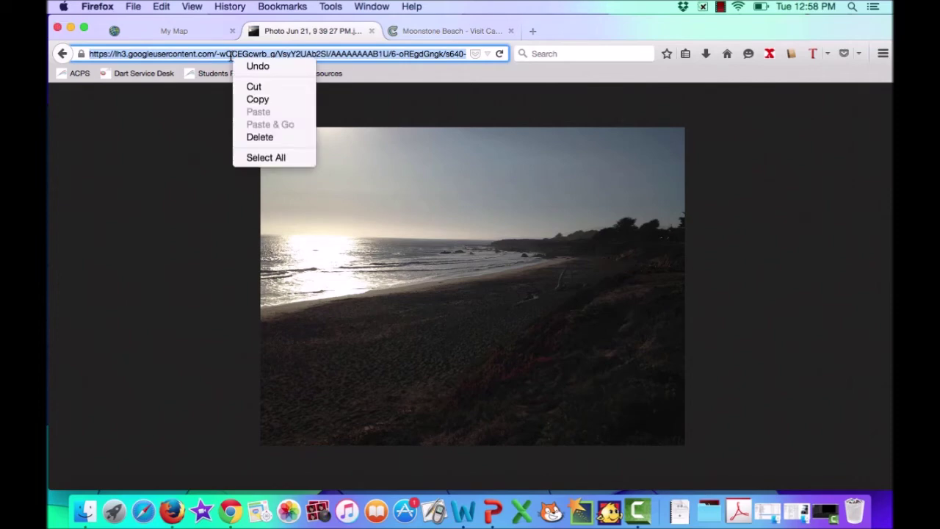
{"action": "left_click", "coordinate": [257, 97]}
{"action": "left_click", "coordinate": [177, 34]}
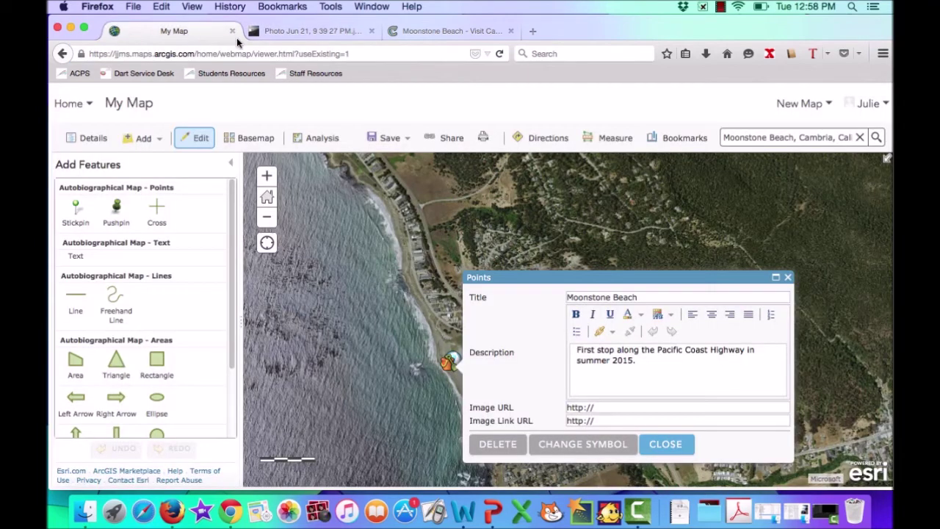
{"action": "left_click", "coordinate": [608, 410]}
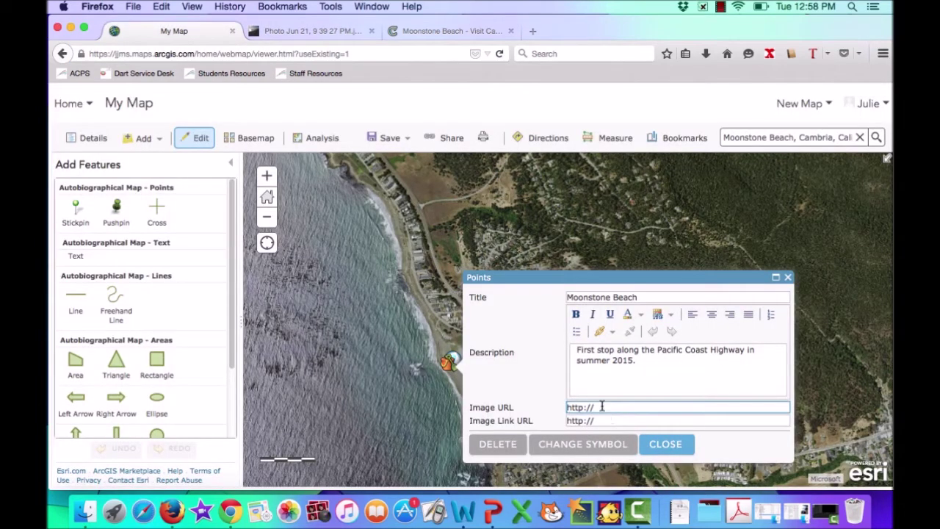
{"action": "left_click_drag", "start_coordinate": [601, 406], "coordinate": [540, 397]}
{"action": "key", "text": "BackSpace"}
{"action": "key", "text": "super+v"}
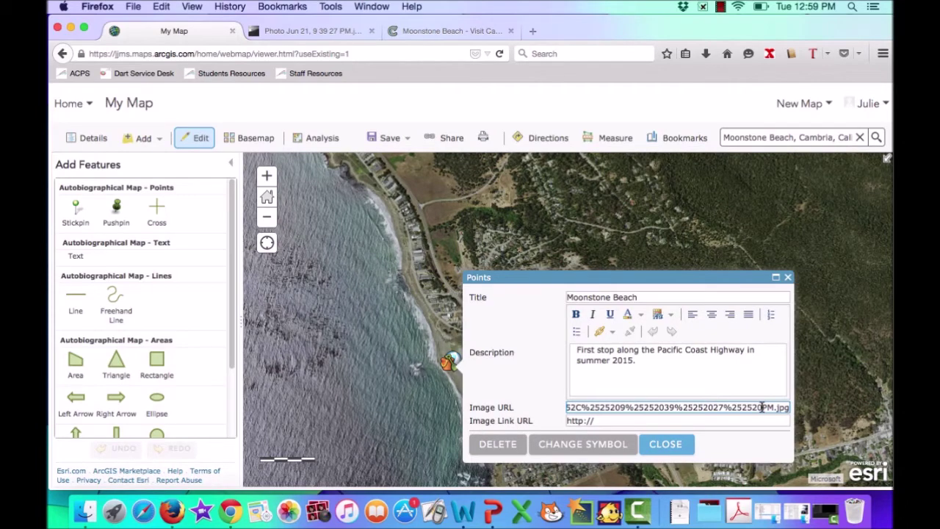
{"action": "left_click", "coordinate": [685, 446]}
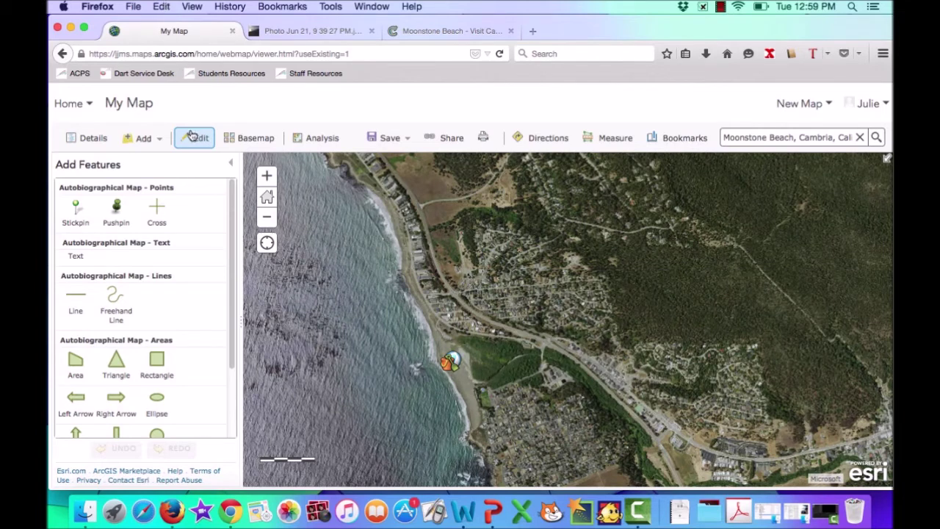
Exit Edit mode and check that the Moonstone Beach popup shows the sunset photo thumbnail.
{"action": "left_click", "coordinate": [191, 138]}
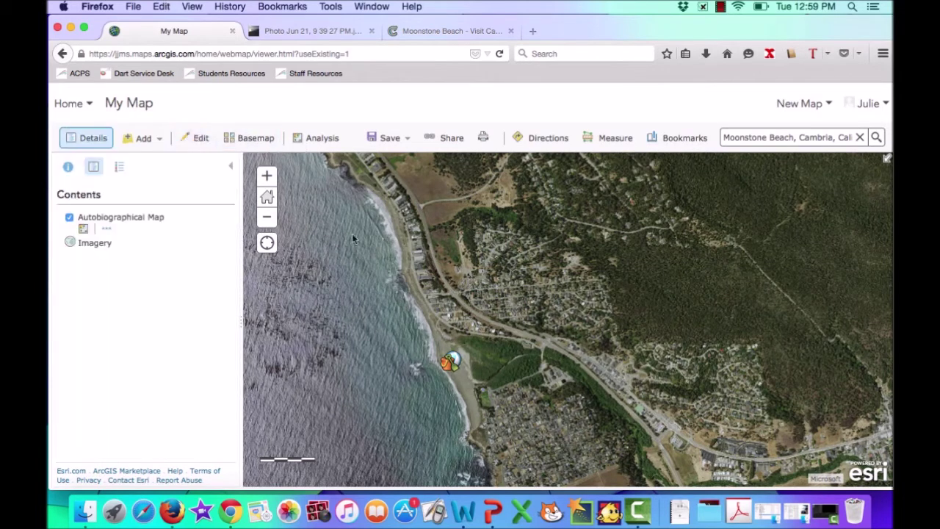
{"action": "left_click", "coordinate": [446, 362]}
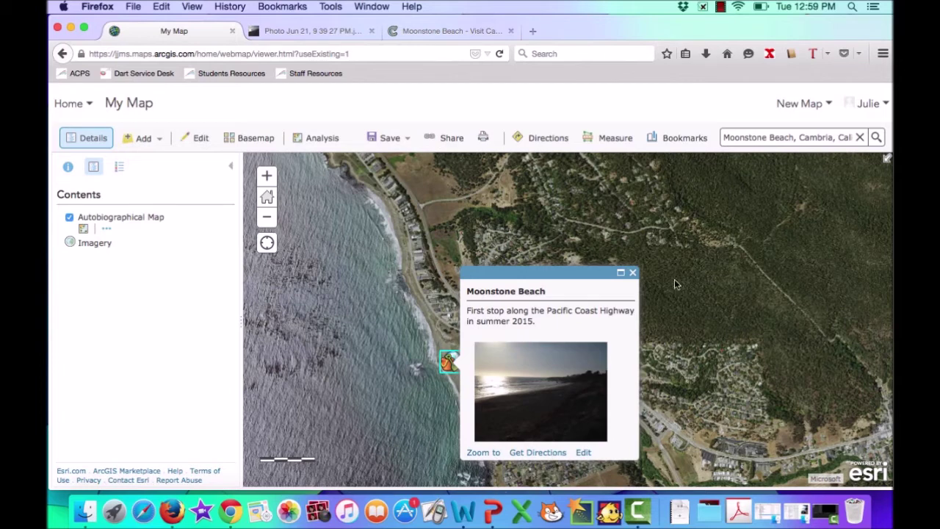
{"action": "left_click", "coordinate": [635, 274]}
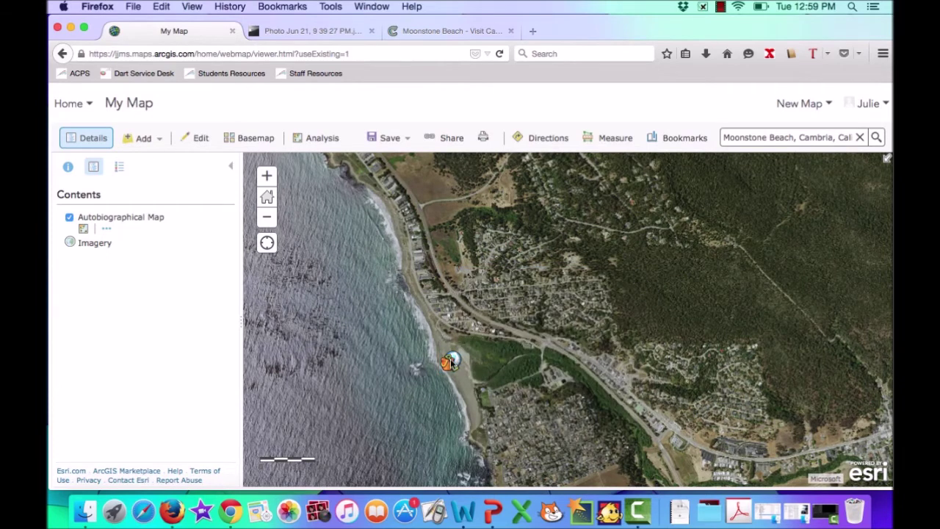
{"action": "left_click", "coordinate": [449, 361]}
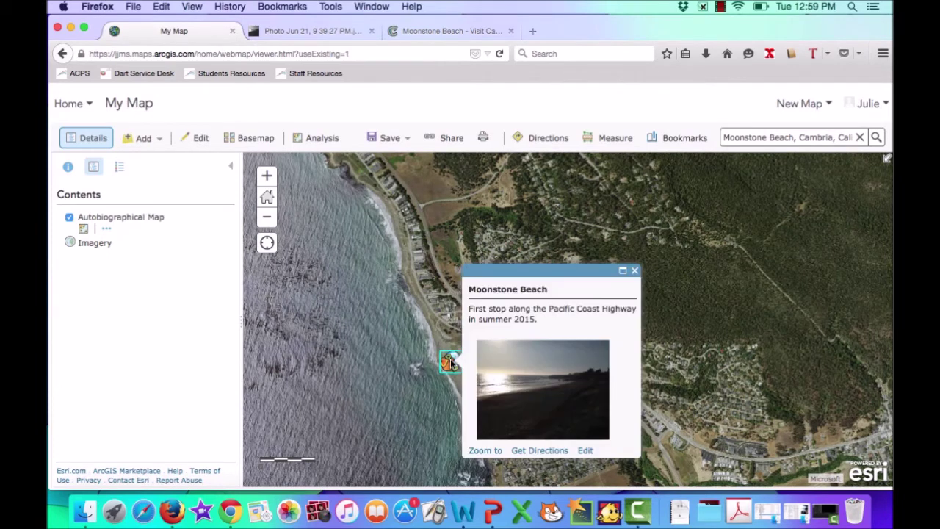
Start editing the point and take the Visit Cambria Moonstone Beach page address.
{"action": "left_click", "coordinate": [586, 450]}
{"action": "left_click", "coordinate": [445, 31]}
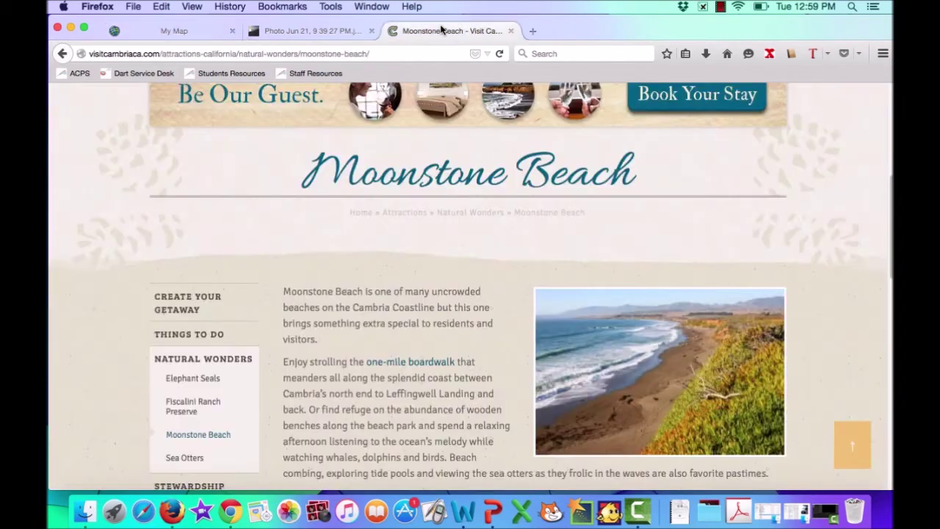
{"action": "left_click", "coordinate": [193, 31]}
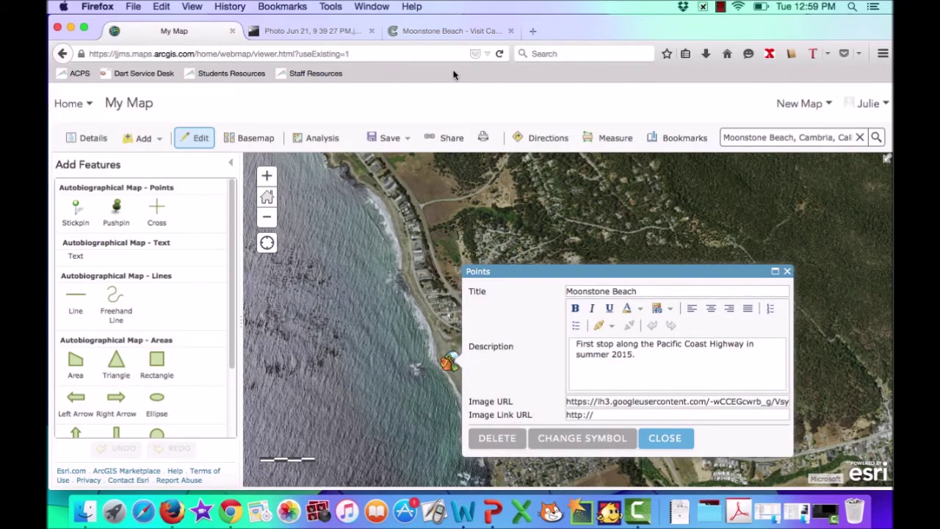
{"action": "left_click", "coordinate": [429, 35]}
{"action": "left_click", "coordinate": [300, 53]}
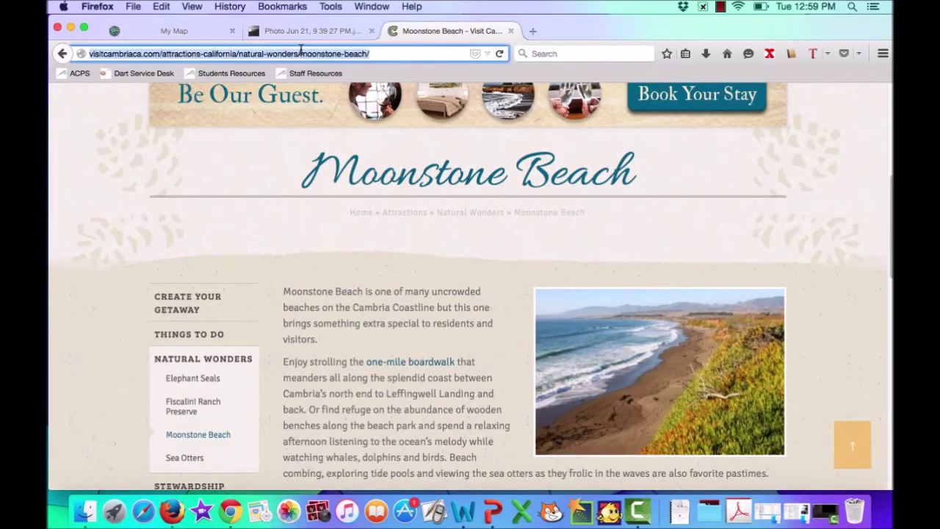
{"action": "left_click", "coordinate": [194, 34]}
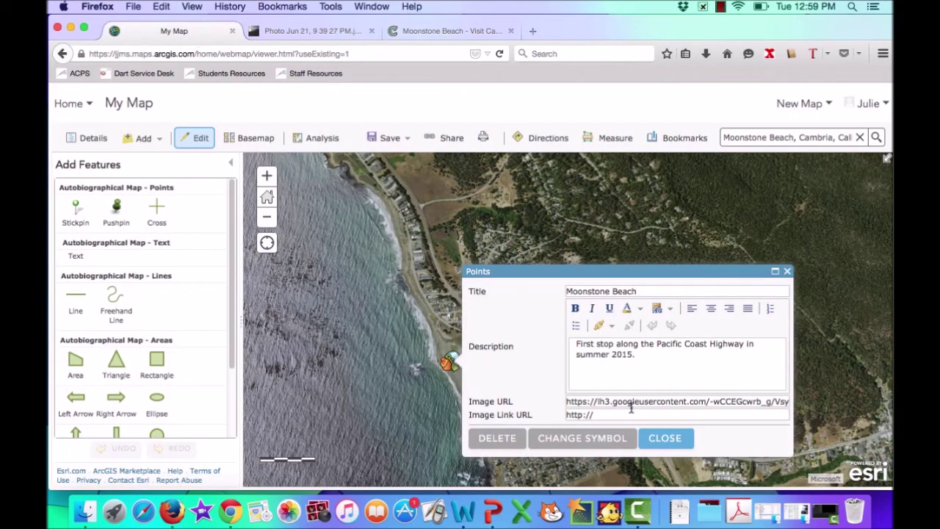
{"action": "left_click", "coordinate": [609, 415]}
{"action": "key", "text": "BackSpace"}
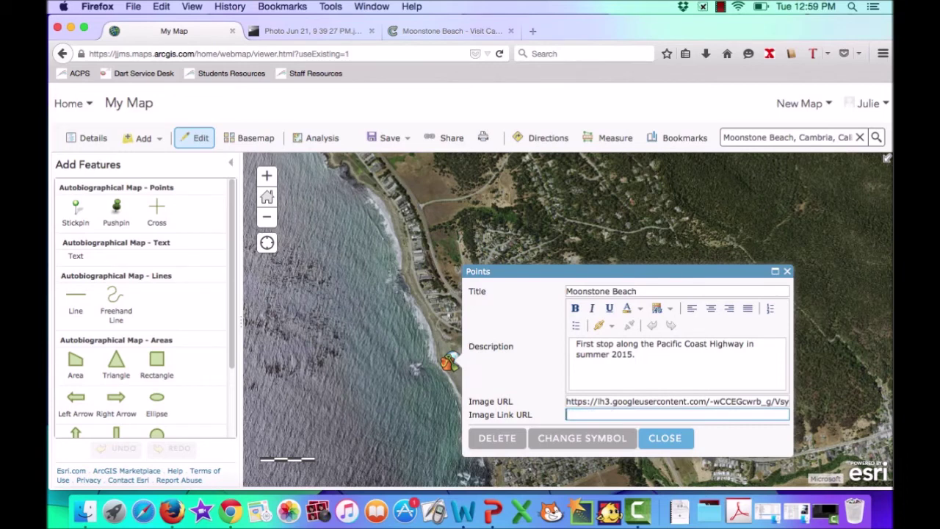
{"action": "key", "text": "super+v"}
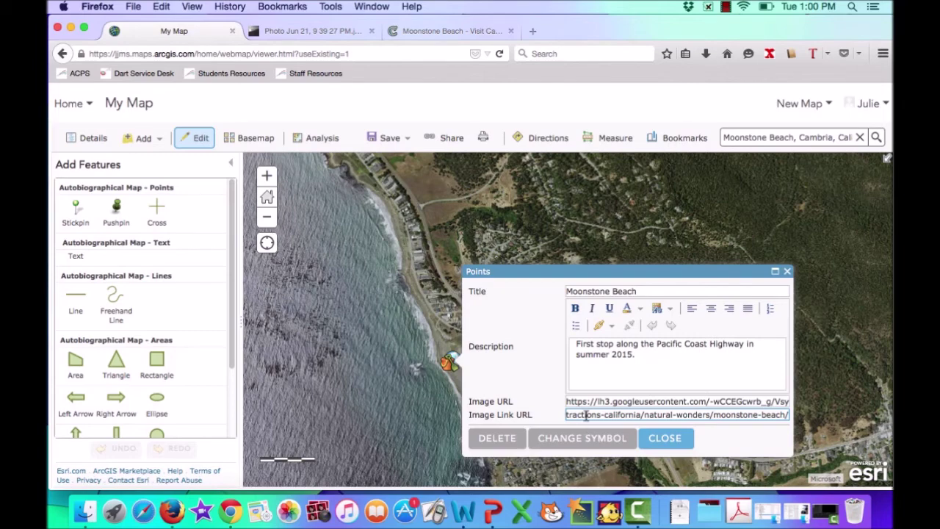
{"action": "left_click", "coordinate": [665, 439]}
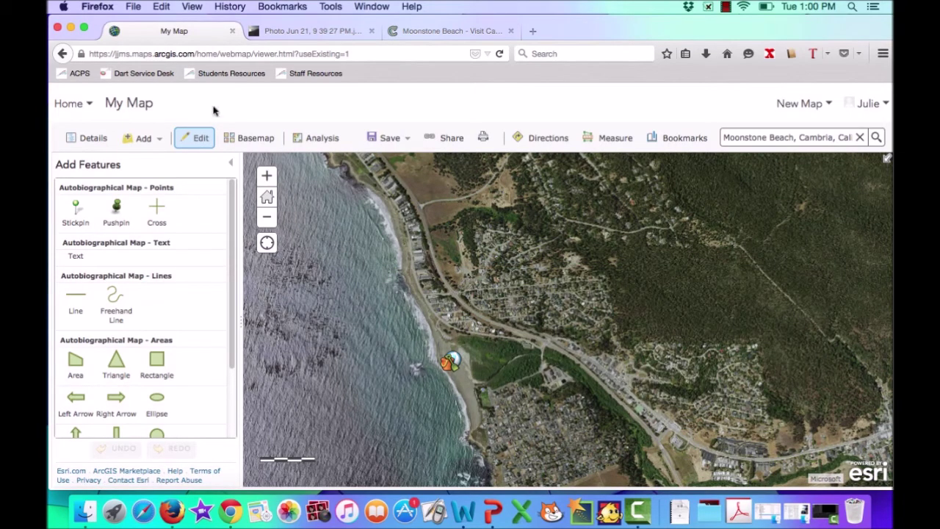
Leave Edit mode and open the Moonstone Beach popup to test the photo link.
{"action": "left_click", "coordinate": [194, 138]}
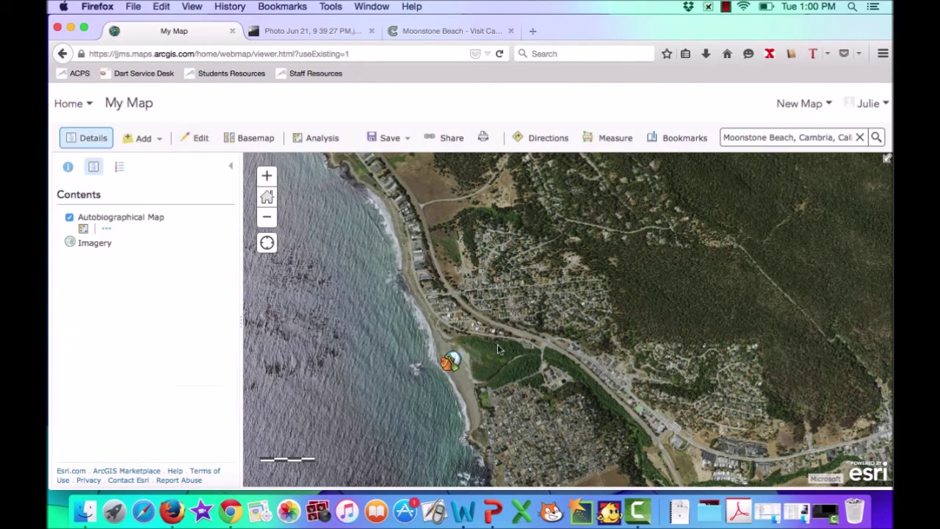
{"action": "left_click", "coordinate": [451, 361]}
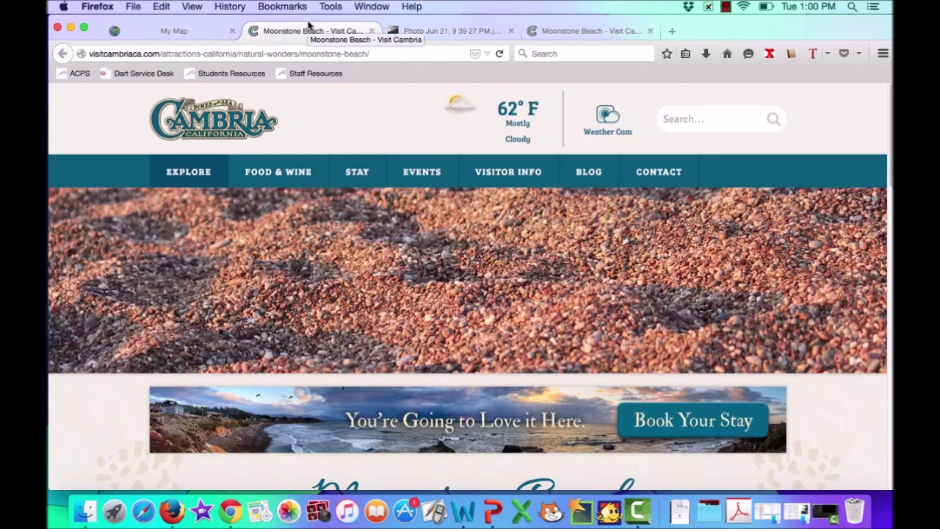
{"action": "scroll", "coordinate": [382, 302], "scroll_direction": "down", "scroll_amount": 8}
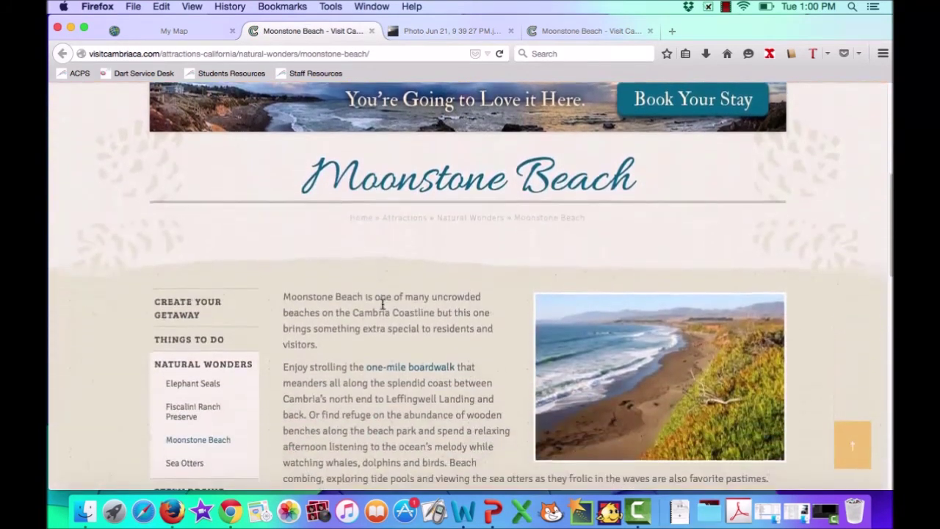
{"action": "scroll", "coordinate": [381, 303], "scroll_direction": "down", "scroll_amount": 3}
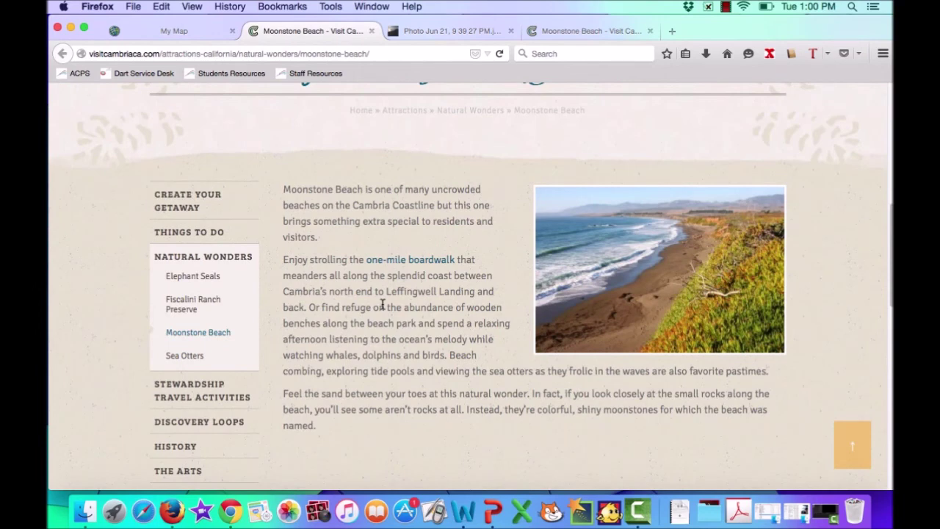
{"action": "left_click", "coordinate": [170, 30]}
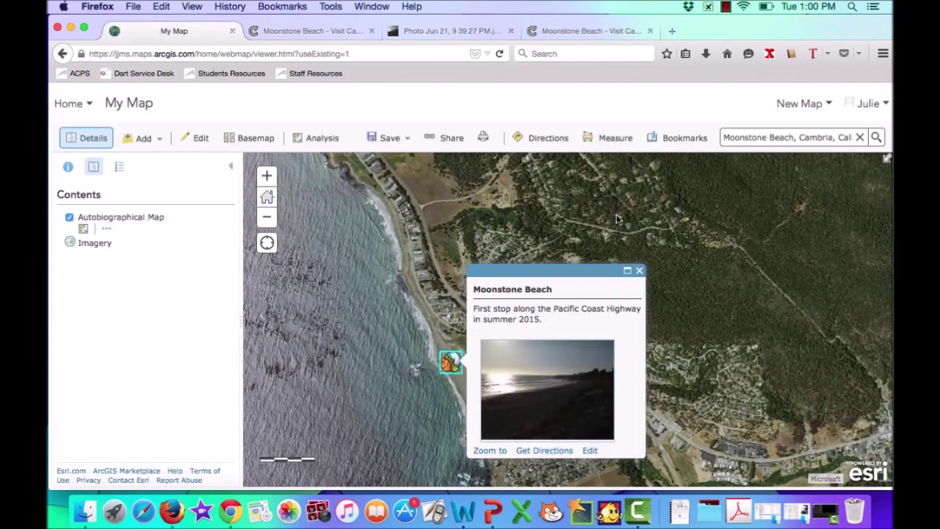
Close the Moonstone Beach popup on the satellite map.
{"action": "left_click", "coordinate": [639, 272]}
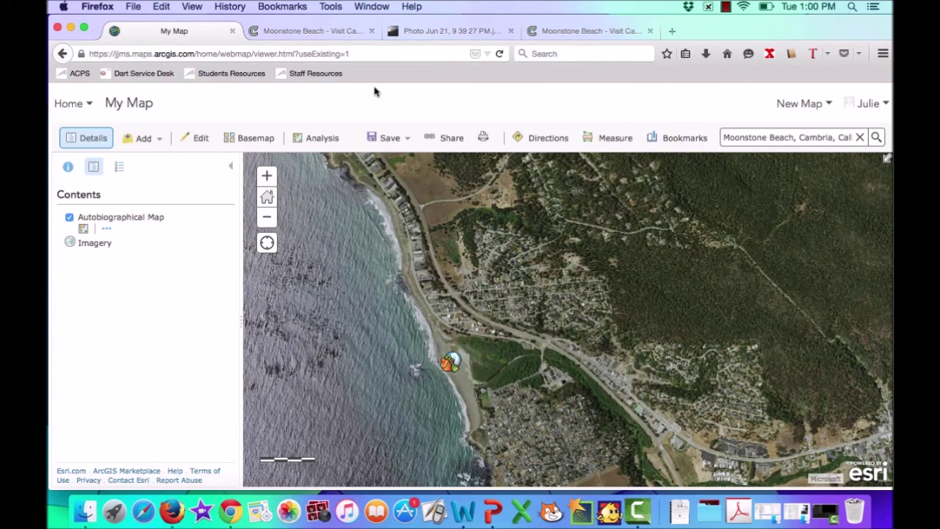